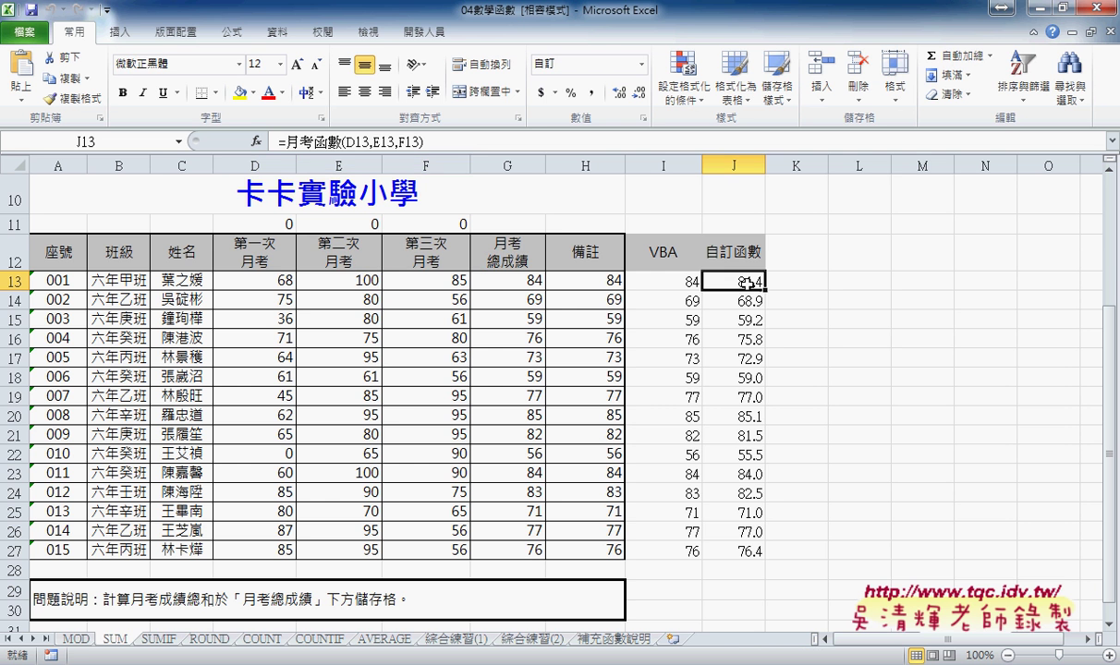
Show J13's =月考函數(D13,E13,F13) in the Function Arguments dialog, previewing a result of 84.4.
{"action": "left_click", "coordinate": [328, 143]}
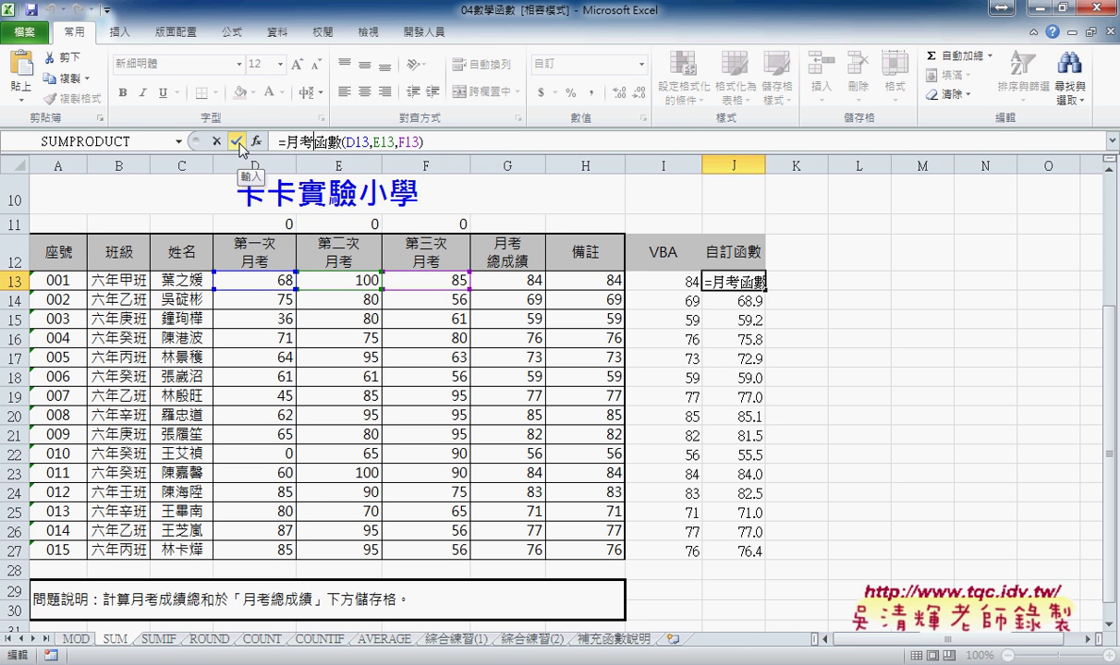
{"action": "left_click", "coordinate": [256, 141]}
{"action": "left_click", "coordinate": [798, 160]}
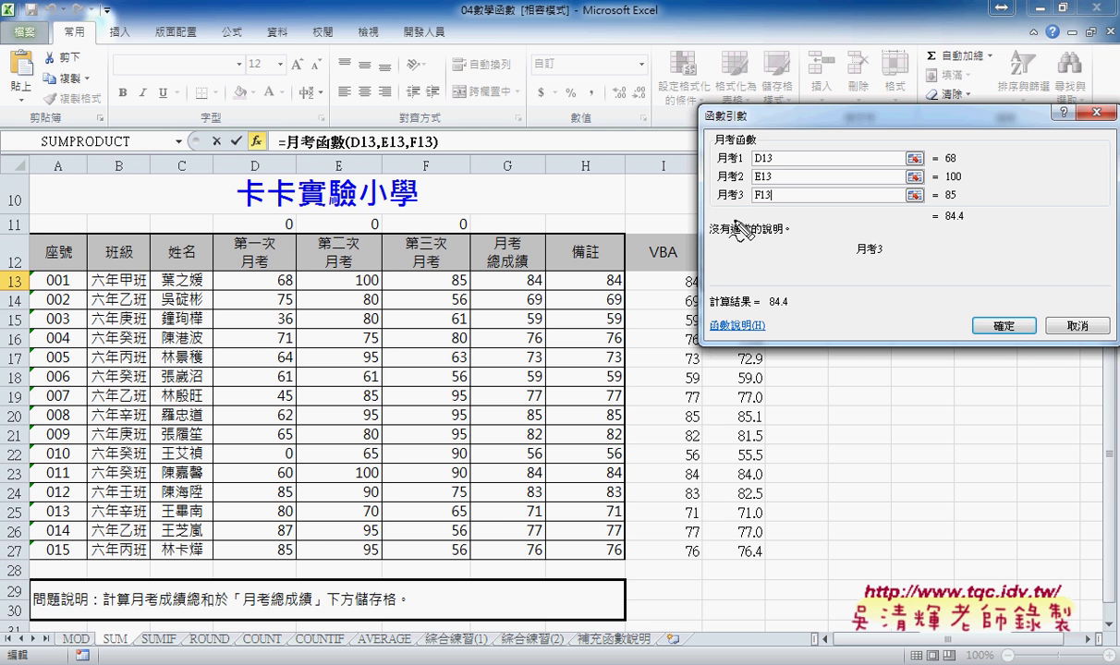
Circle 月考1–月考3 in red ink, box the D13:F13 scores, and draw an arrow linking them.
{"action": "mouse_move", "coordinate": [735, 140]}
{"action": "left_mouse_down"}
{"action": "mouse_move", "coordinate": [753, 198]}
{"action": "mouse_move", "coordinate": [767, 169]}
{"action": "left_mouse_up"}
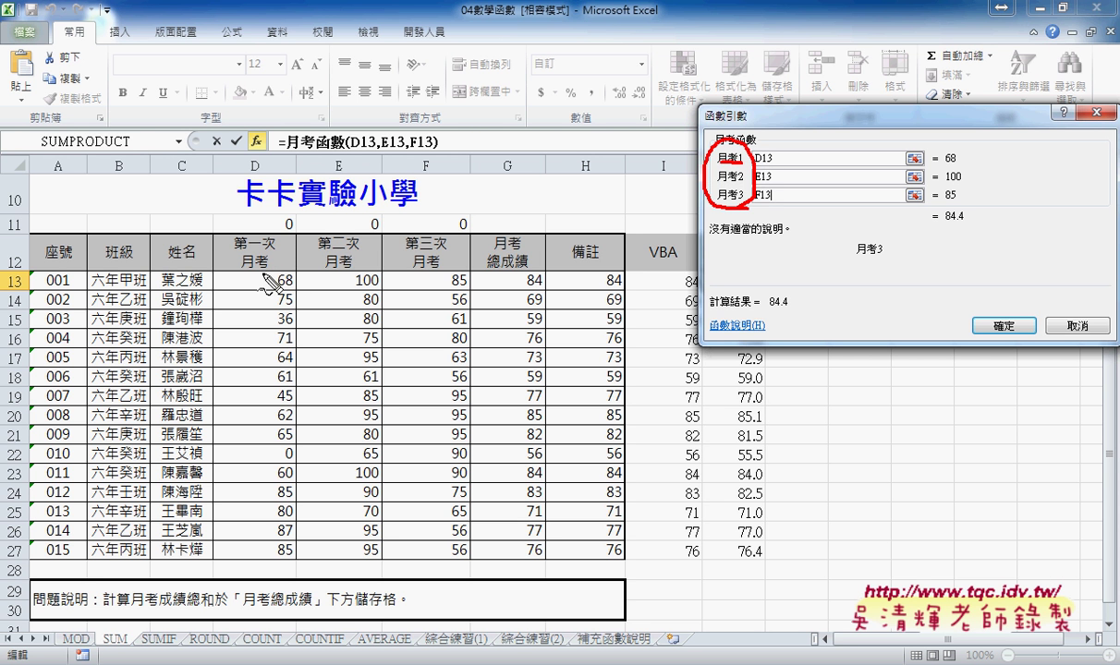
{"action": "mouse_move", "coordinate": [214, 267]}
{"action": "left_mouse_down"}
{"action": "mouse_move", "coordinate": [216, 291]}
{"action": "mouse_move", "coordinate": [469, 294]}
{"action": "left_mouse_up"}
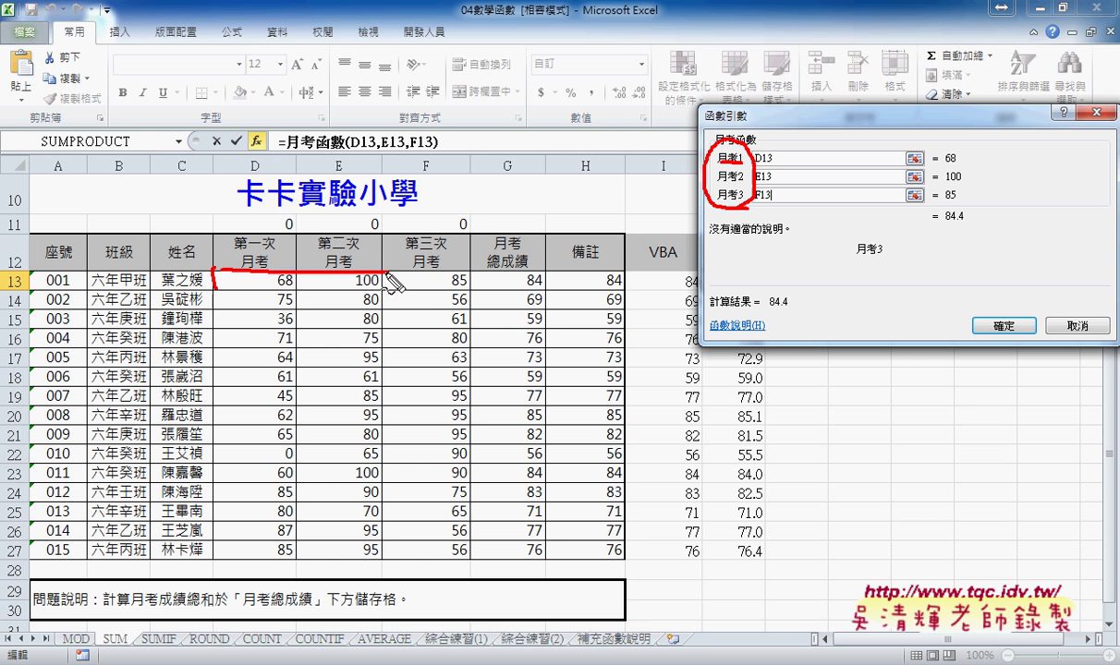
{"action": "left_click_drag", "start_coordinate": [219, 289], "coordinate": [466, 294]}
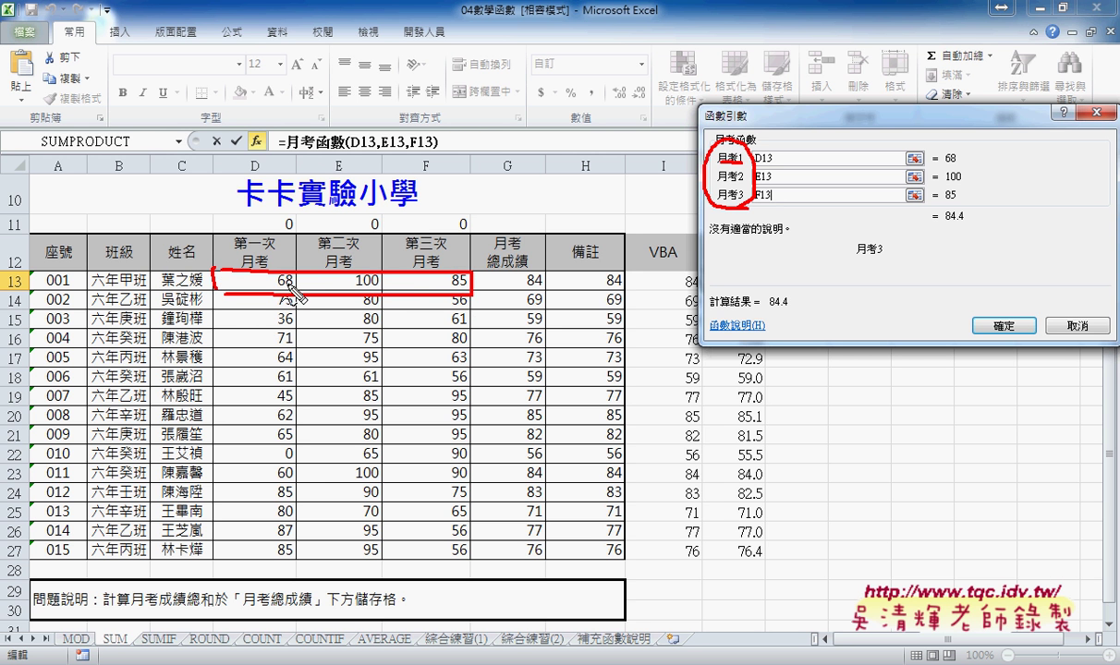
{"action": "mouse_move", "coordinate": [380, 273]}
{"action": "left_mouse_down"}
{"action": "mouse_move", "coordinate": [700, 174]}
{"action": "mouse_move", "coordinate": [688, 185]}
{"action": "left_mouse_up"}
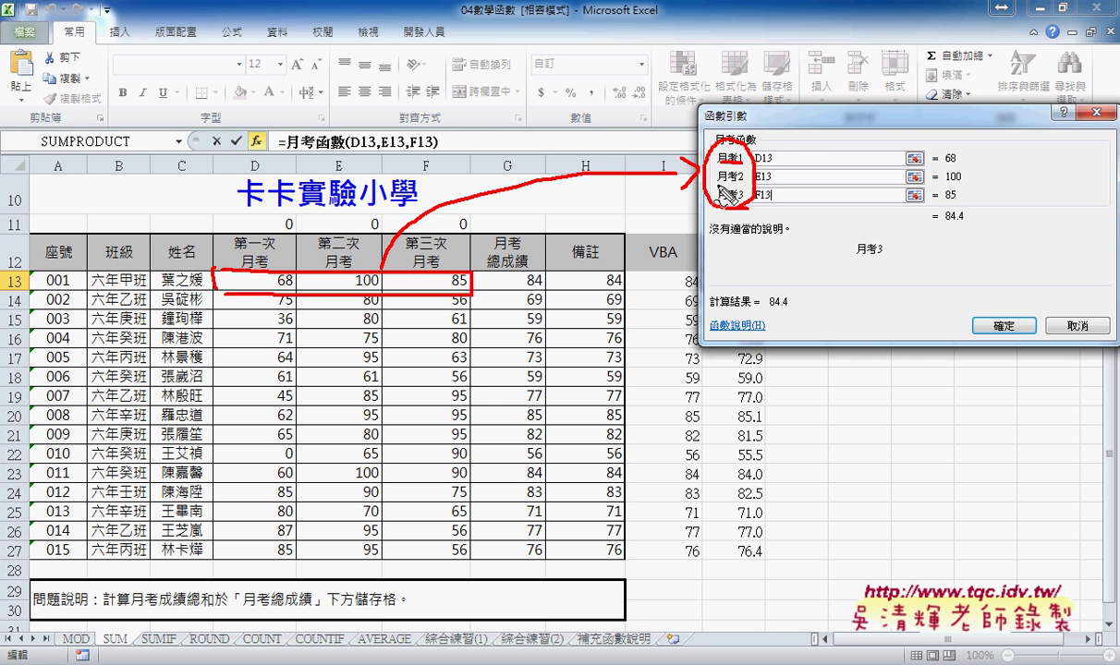
Sketch an 'ac' note below the arguments and number the exam headers and D13 score 1–3.
{"action": "mouse_move", "coordinate": [734, 236]}
{"action": "left_mouse_down"}
{"action": "mouse_move", "coordinate": [724, 247]}
{"action": "mouse_move", "coordinate": [742, 267]}
{"action": "left_mouse_up"}
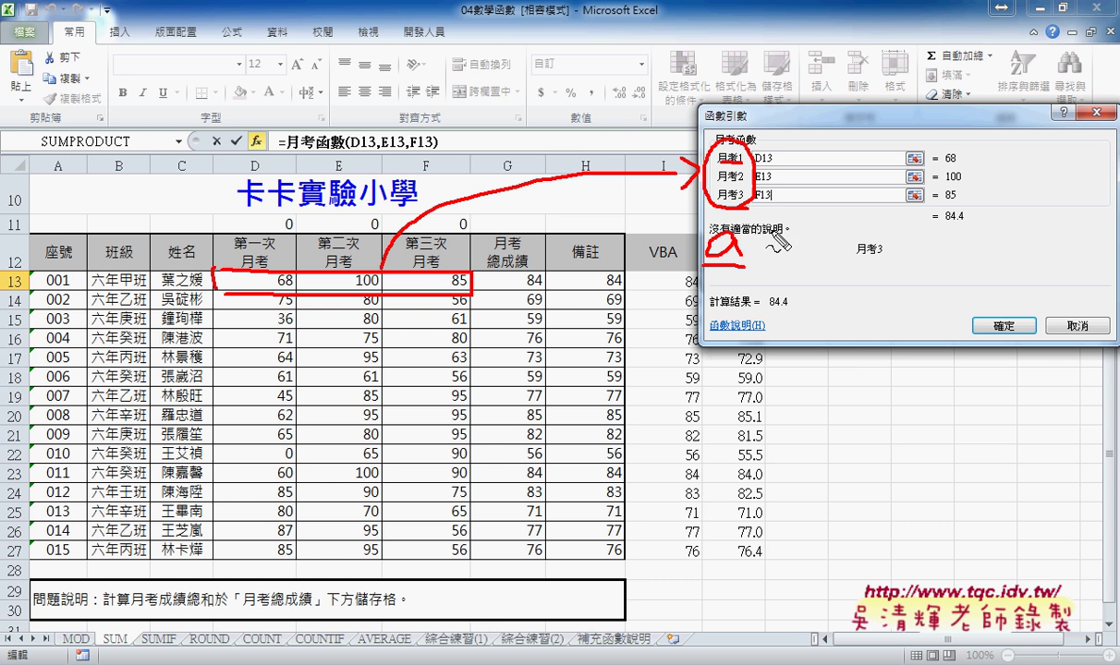
{"action": "left_click_drag", "start_coordinate": [765, 231], "coordinate": [766, 271]}
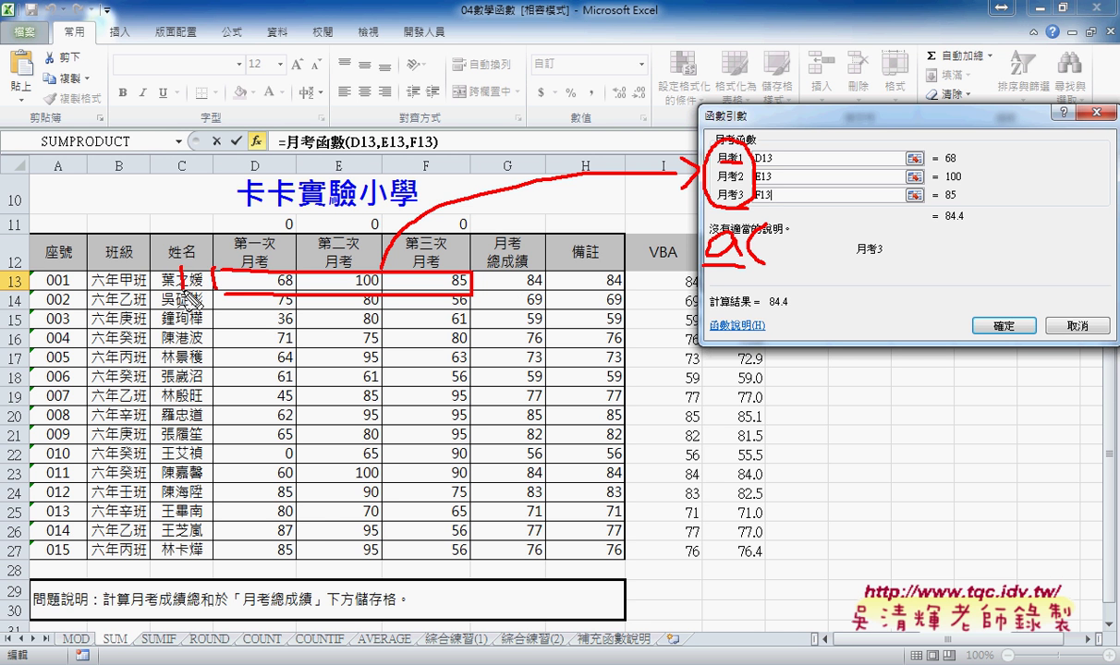
{"action": "left_click_drag", "start_coordinate": [260, 238], "coordinate": [260, 255]}
{"action": "left_click_drag", "start_coordinate": [333, 242], "coordinate": [349, 250]}
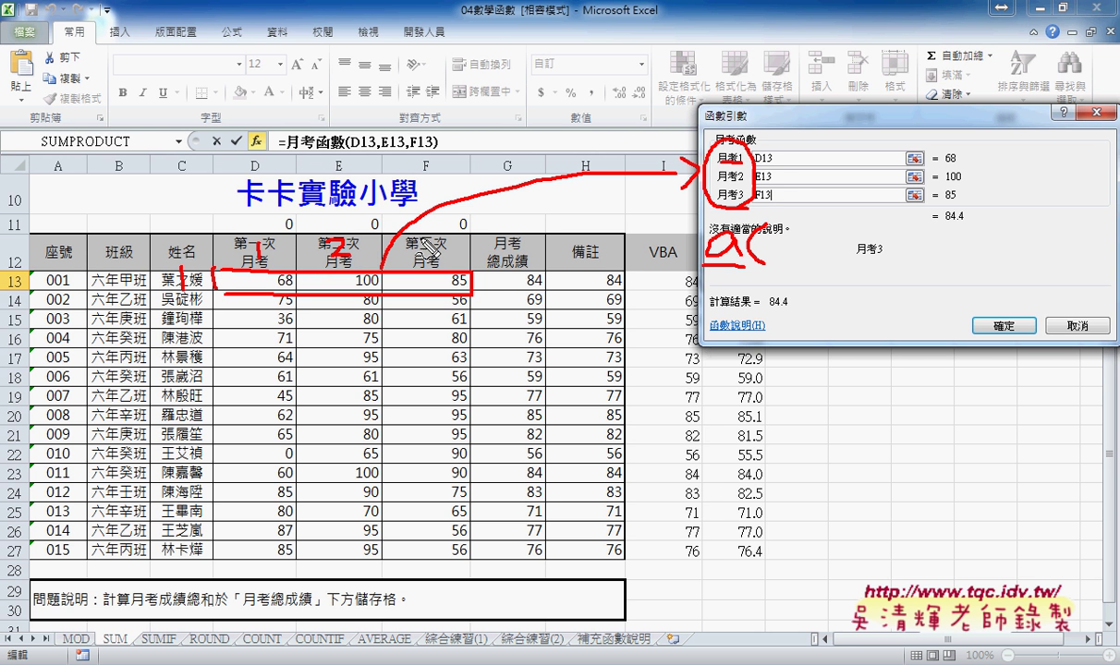
{"action": "left_click_drag", "start_coordinate": [415, 238], "coordinate": [420, 250]}
{"action": "left_click_drag", "start_coordinate": [222, 294], "coordinate": [262, 291]}
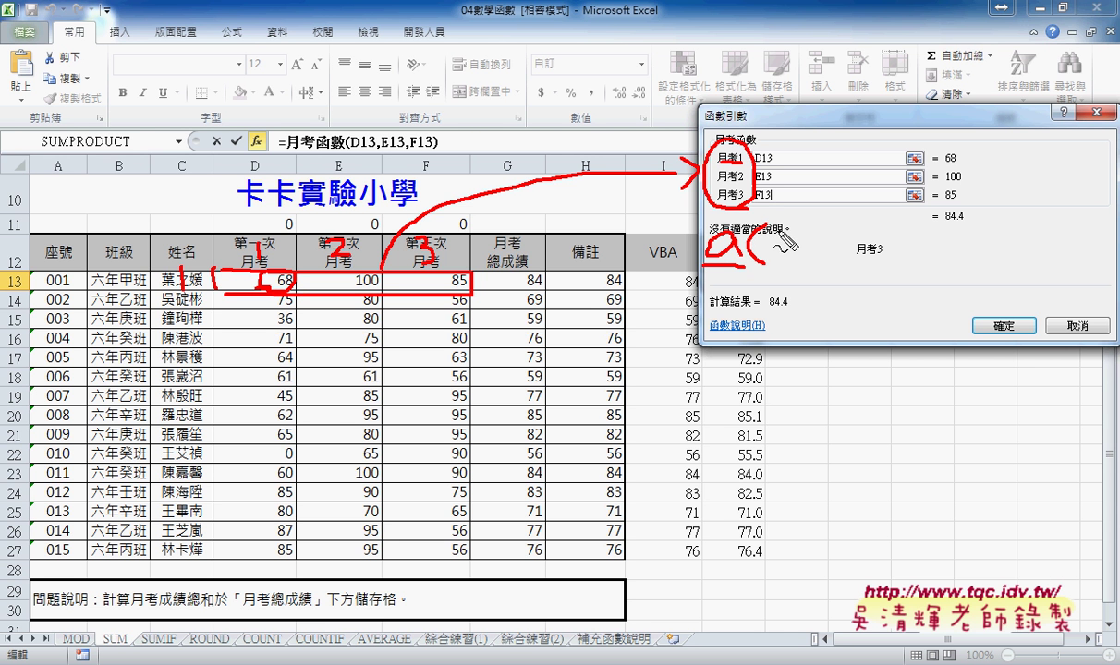
Write the a(1,1) and a(1,2) index notes, then clear all the red ink.
{"action": "left_click_drag", "start_coordinate": [776, 231], "coordinate": [774, 264]}
{"action": "mouse_move", "coordinate": [787, 231]}
{"action": "left_mouse_down"}
{"action": "mouse_move", "coordinate": [785, 262]}
{"action": "mouse_move", "coordinate": [829, 259]}
{"action": "left_mouse_up"}
{"action": "left_click", "coordinate": [800, 263]}
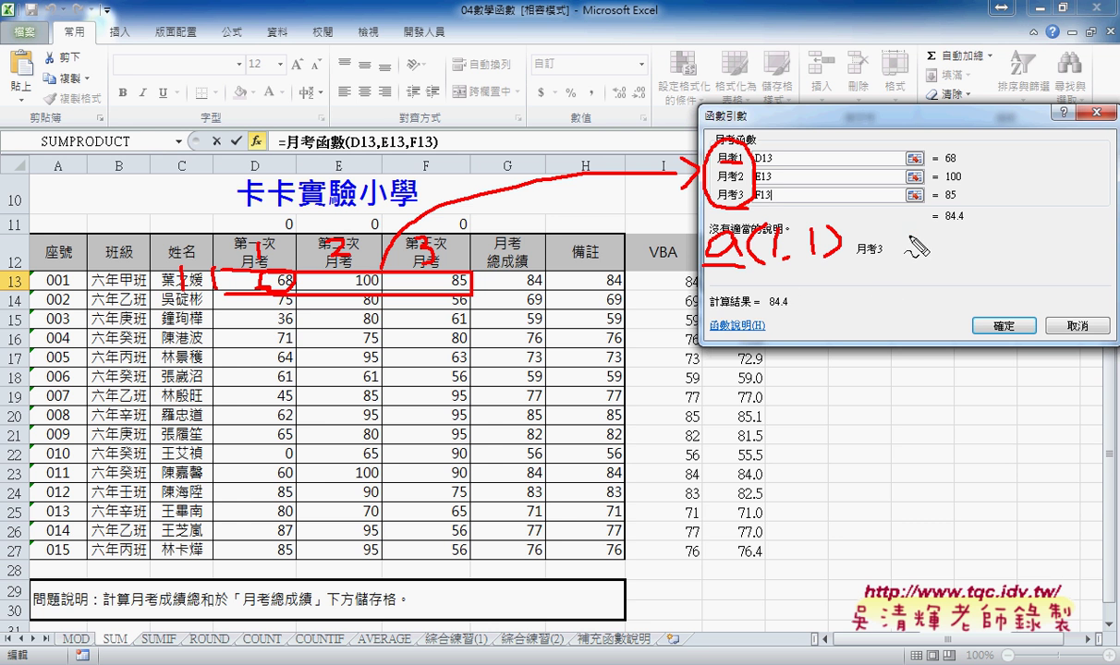
{"action": "mouse_move", "coordinate": [904, 242]}
{"action": "left_mouse_down"}
{"action": "mouse_move", "coordinate": [909, 261]}
{"action": "mouse_move", "coordinate": [938, 238]}
{"action": "mouse_move", "coordinate": [922, 259]}
{"action": "mouse_move", "coordinate": [949, 259]}
{"action": "left_mouse_up"}
{"action": "mouse_move", "coordinate": [984, 224]}
{"action": "left_mouse_down"}
{"action": "mouse_move", "coordinate": [1011, 223]}
{"action": "mouse_move", "coordinate": [1021, 251]}
{"action": "left_mouse_up"}
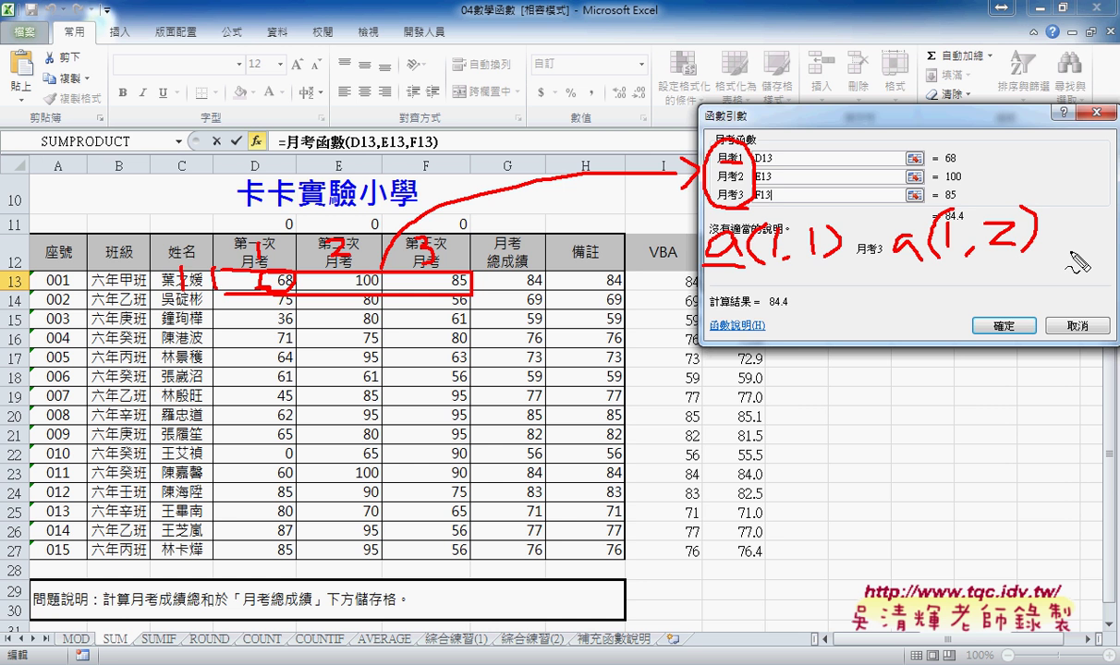
{"action": "key", "text": "Escape"}
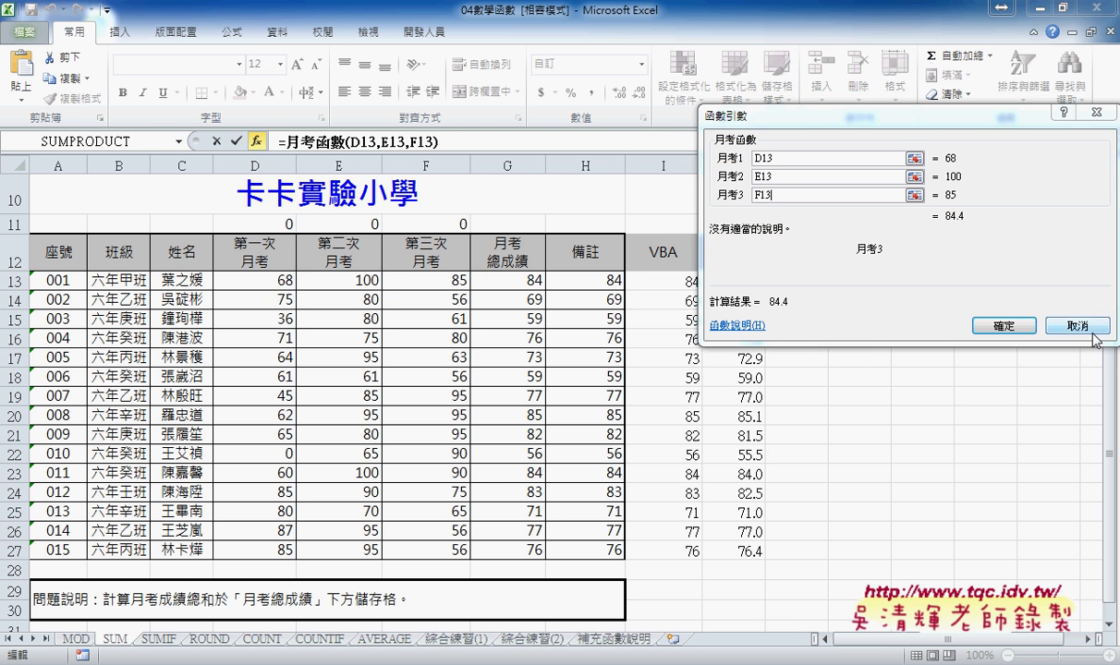
Close the arguments dialog and delete the old 月考函數 formula from J13.
{"action": "left_click", "coordinate": [1039, 324]}
{"action": "left_click_drag", "start_coordinate": [444, 141], "coordinate": [263, 141]}
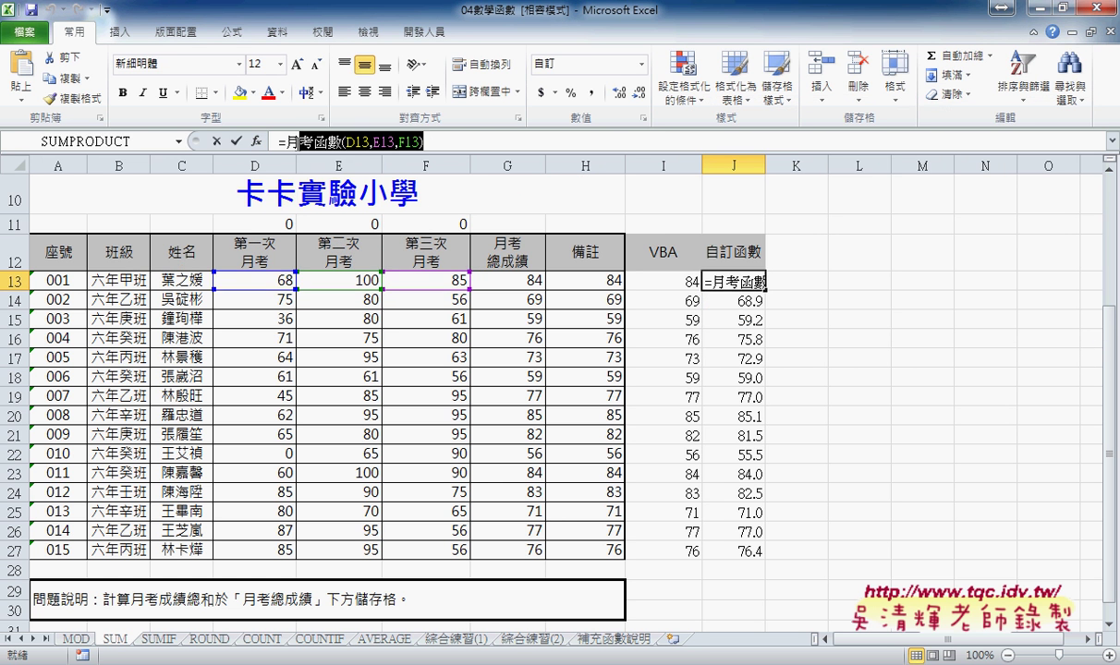
{"action": "key", "text": "Delete"}
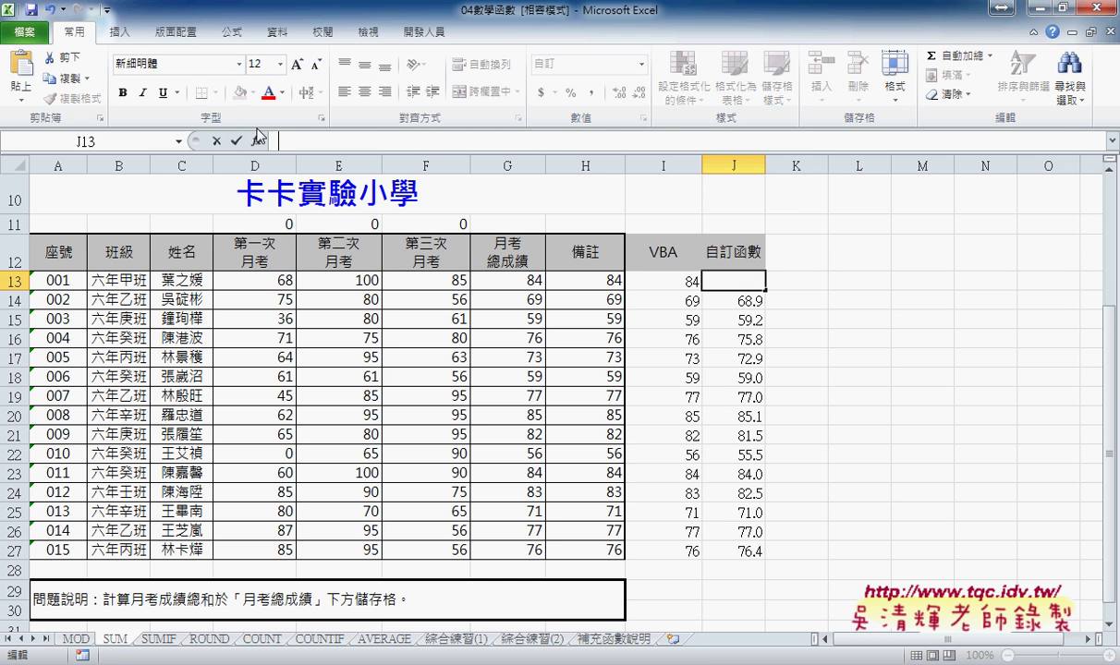
Insert =月考函數_範圍(D13:F13) into J13, highlighting the {68,100,85} array, yielding 84.4.
{"action": "left_click", "coordinate": [258, 142]}
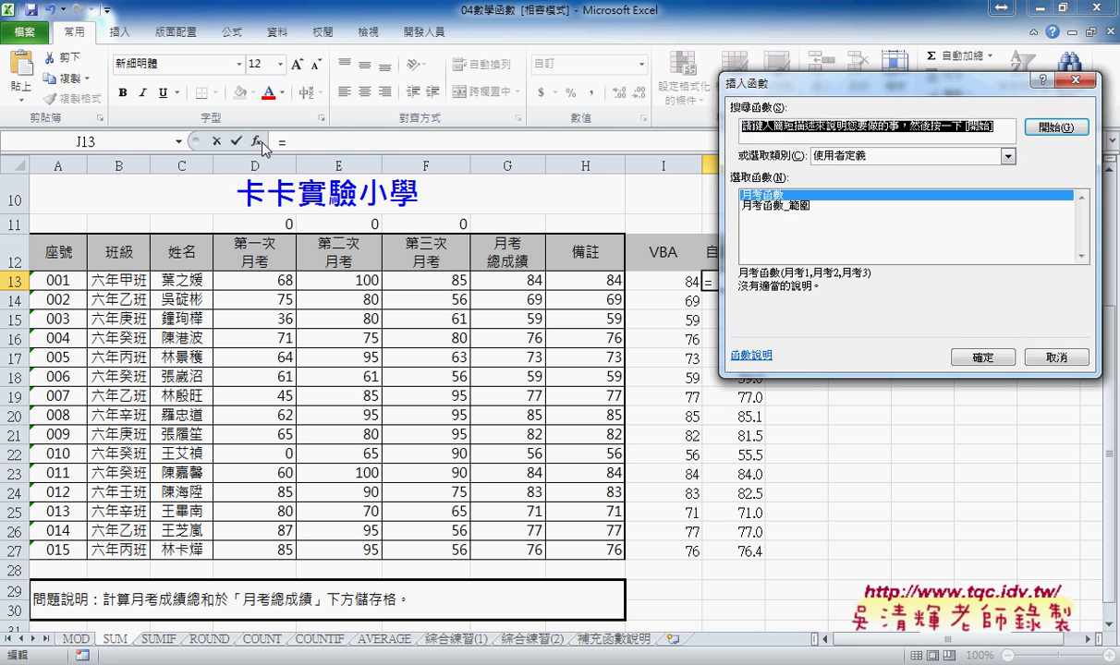
{"action": "left_click", "coordinate": [793, 205]}
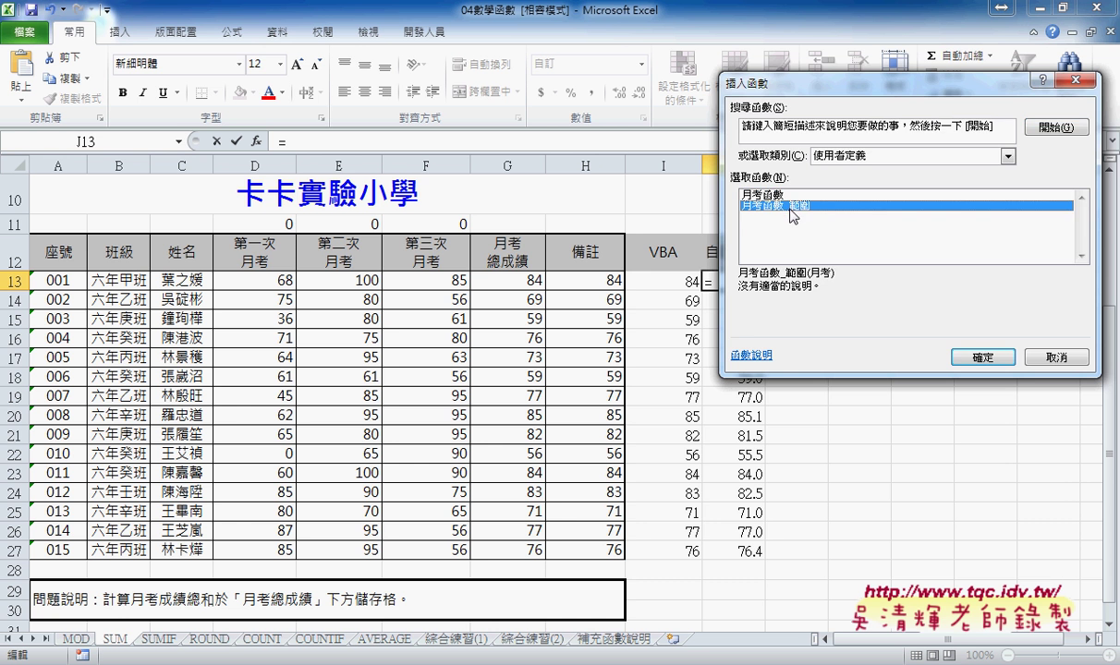
{"action": "left_click", "coordinate": [975, 357]}
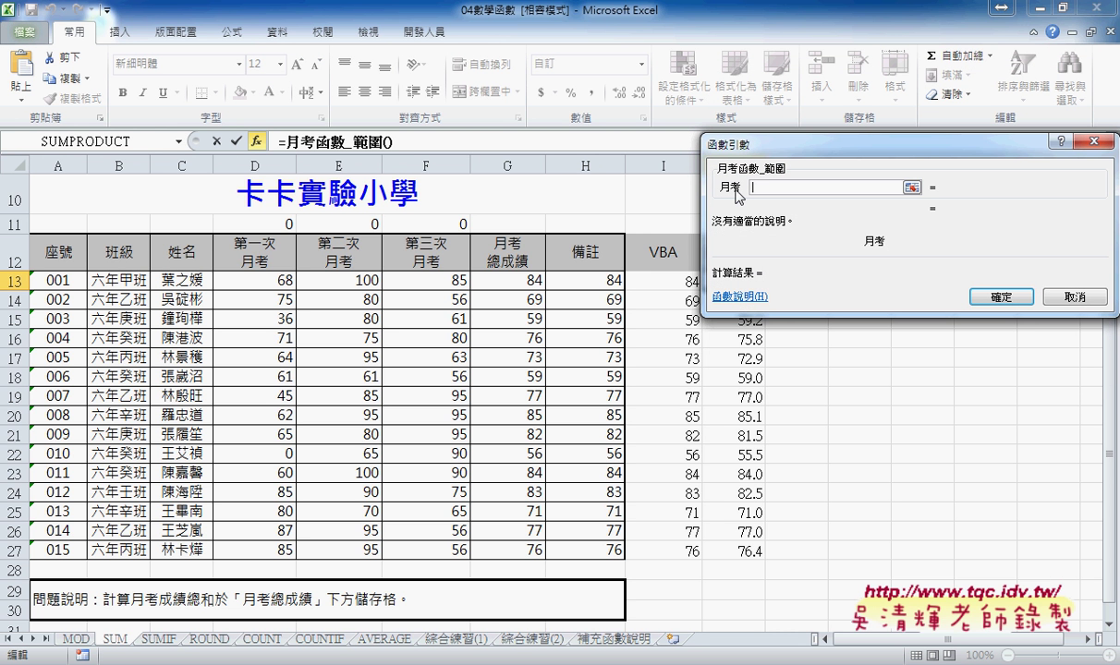
{"action": "left_click_drag", "start_coordinate": [254, 280], "coordinate": [462, 289]}
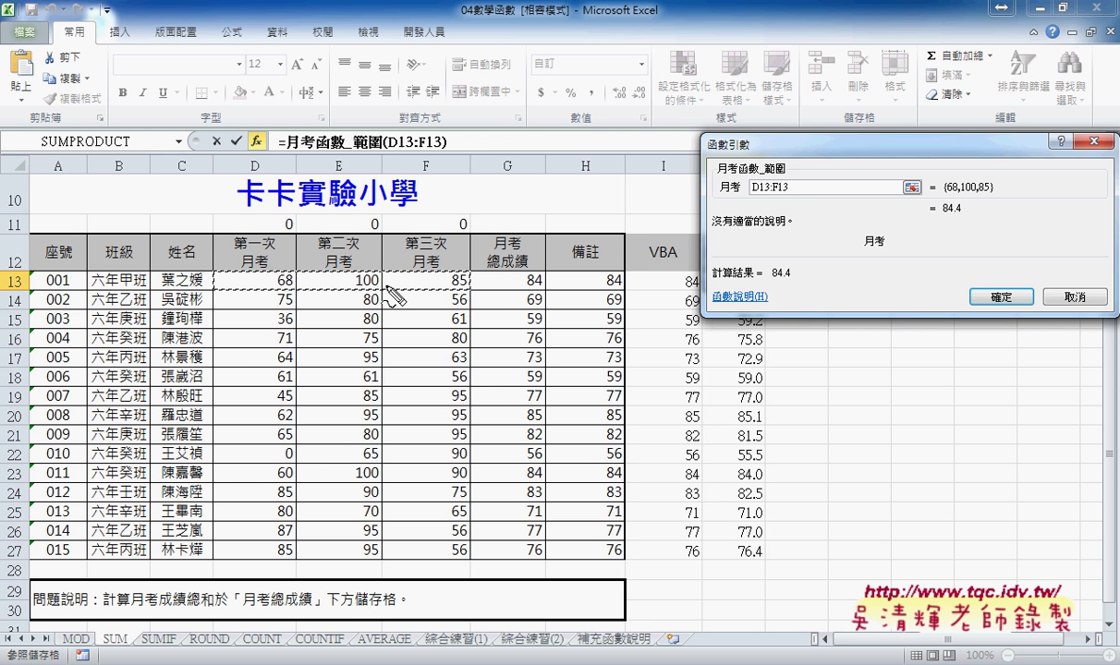
{"action": "left_click_drag", "start_coordinate": [967, 196], "coordinate": [998, 196]}
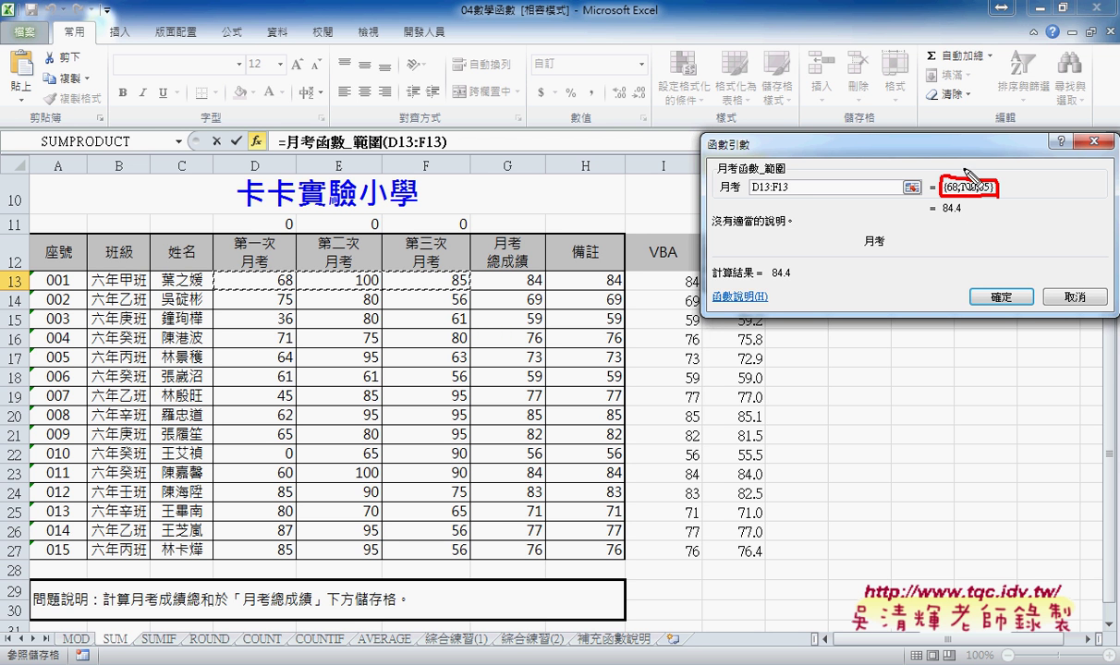
{"action": "mouse_move", "coordinate": [959, 167]}
{"action": "left_mouse_down"}
{"action": "mouse_move", "coordinate": [960, 197]}
{"action": "mouse_move", "coordinate": [993, 195]}
{"action": "left_mouse_up"}
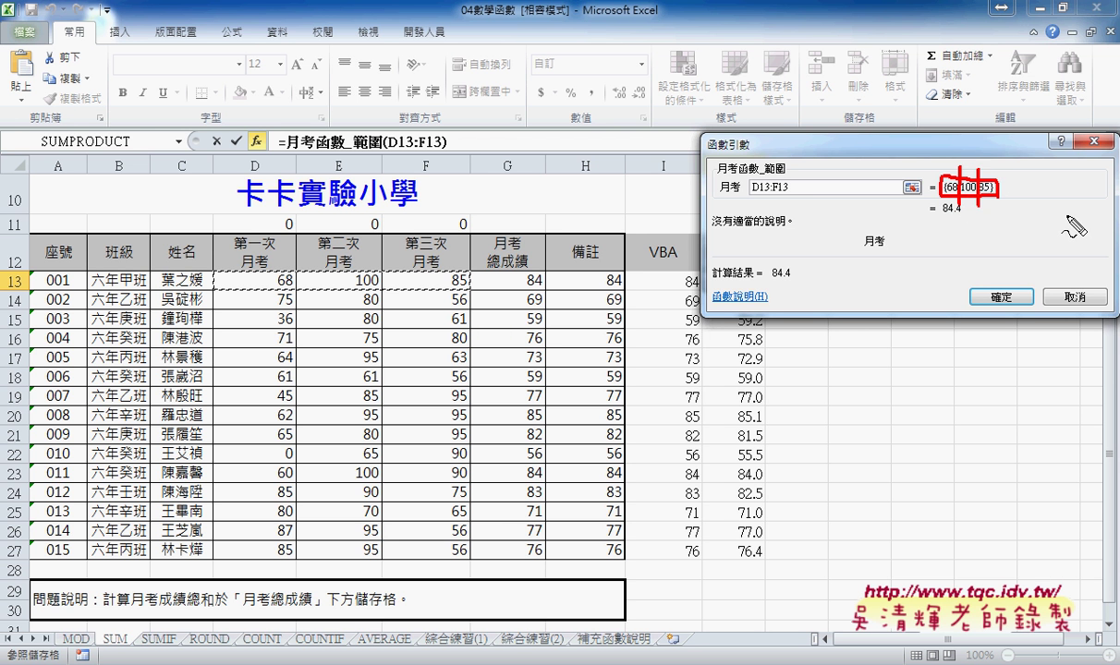
{"action": "key", "text": "Escape"}
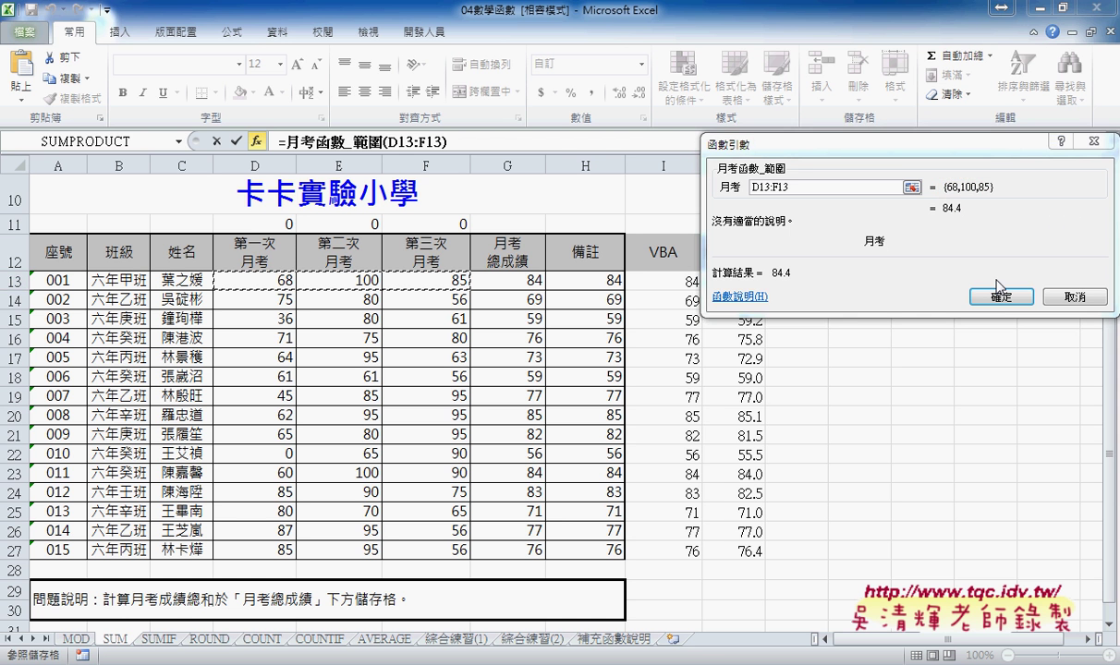
{"action": "left_click", "coordinate": [999, 294]}
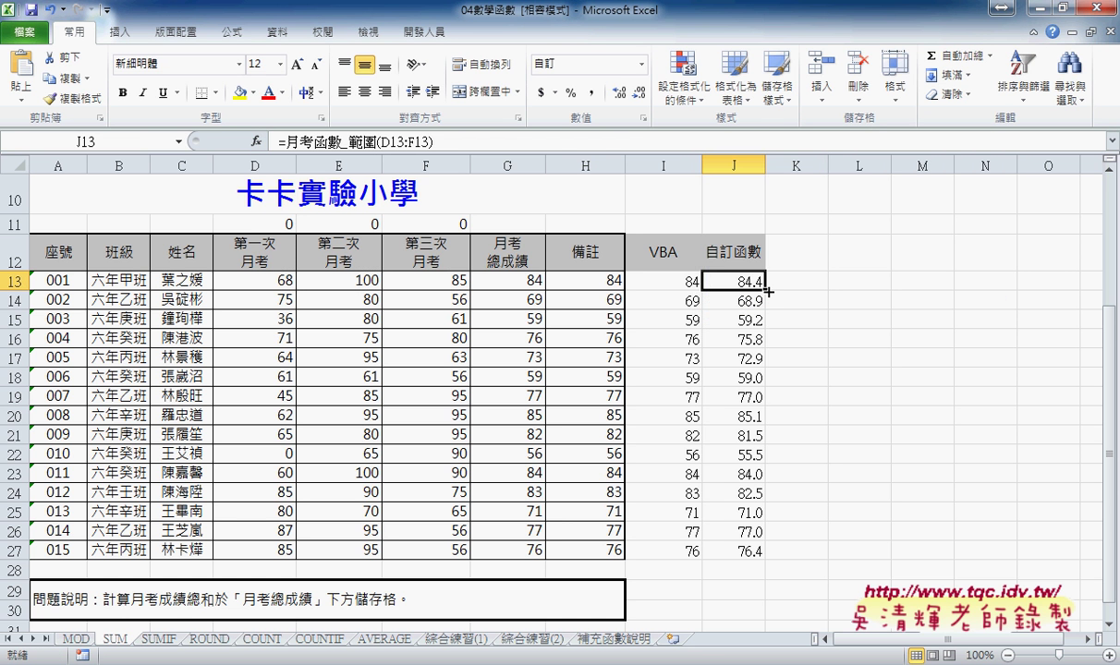
Clear J14:J27, fill J13's 月考函數_範圍 formula down to J27, and show the 開發人員 tab.
{"action": "left_click_drag", "start_coordinate": [734, 300], "coordinate": [738, 553]}
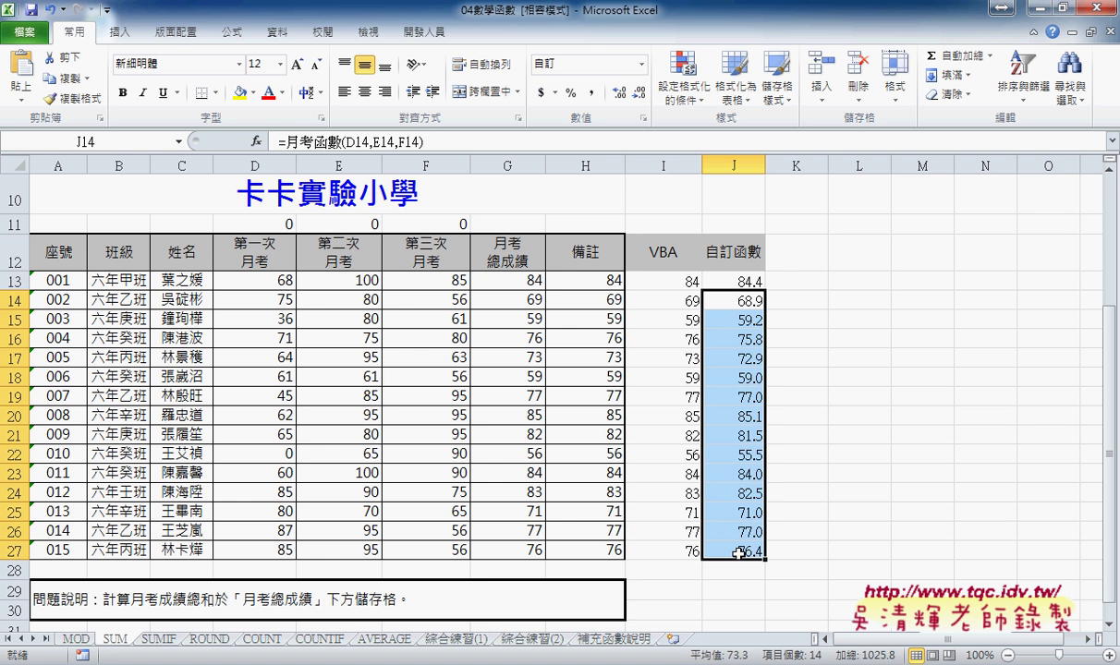
{"action": "key", "text": "Delete"}
{"action": "left_click", "coordinate": [732, 282]}
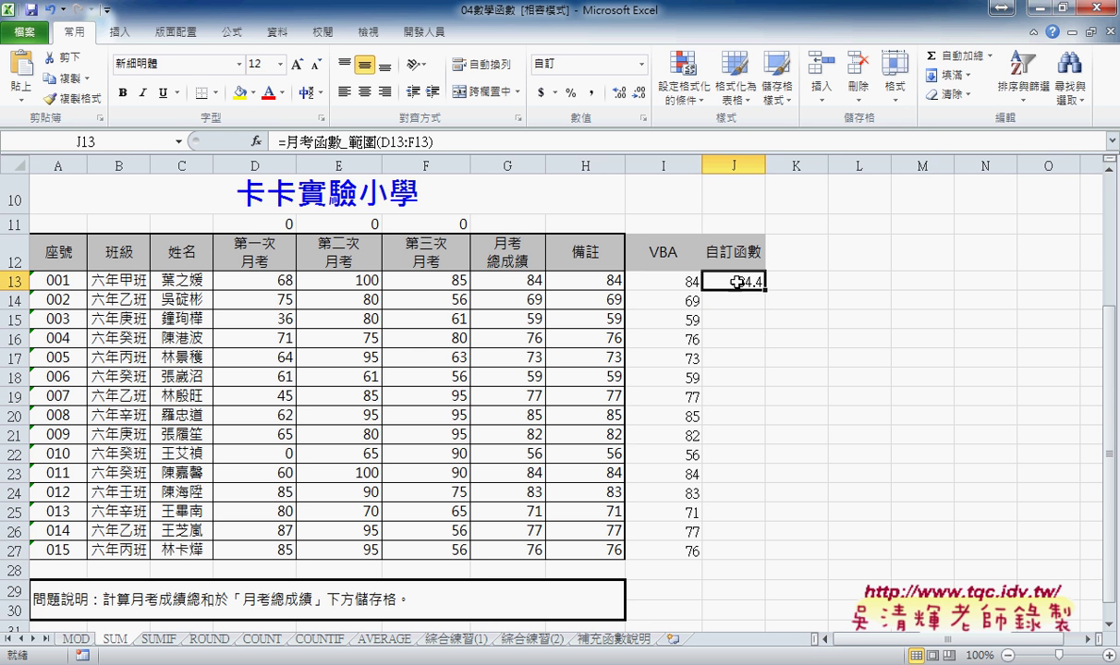
{"action": "left_click_drag", "start_coordinate": [767, 289], "coordinate": [781, 547]}
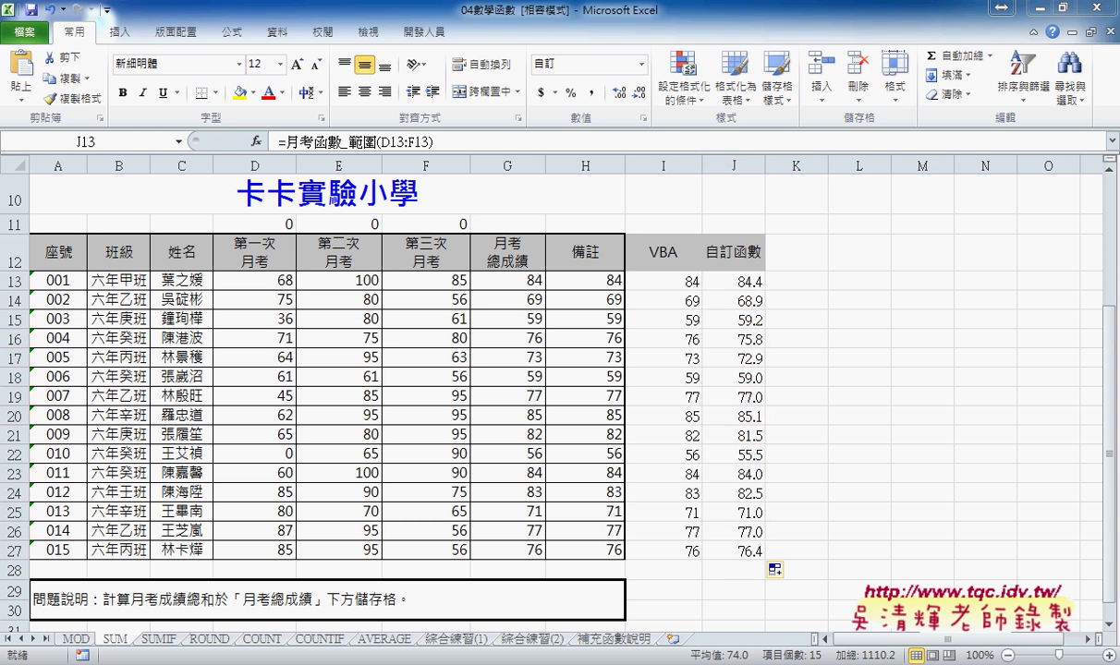
{"action": "left_click", "coordinate": [424, 31]}
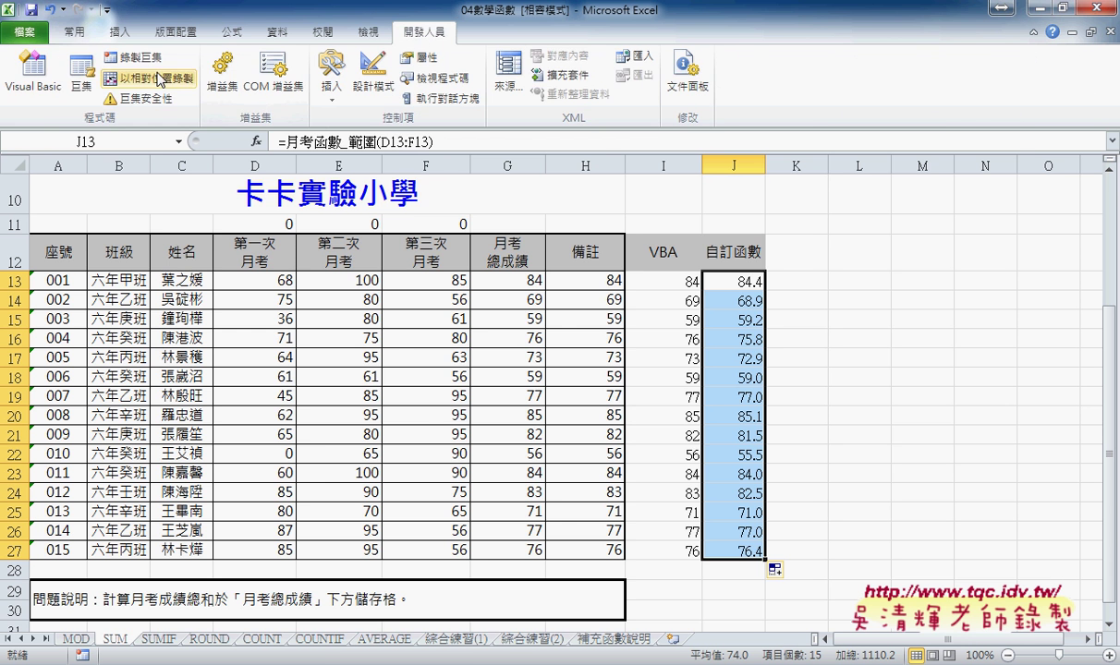
In the Visual Basic editor, delete the 月考函數_範圍 function from Module1.
{"action": "left_click", "coordinate": [33, 74]}
{"action": "left_click_drag", "start_coordinate": [476, 85], "coordinate": [716, 51]}
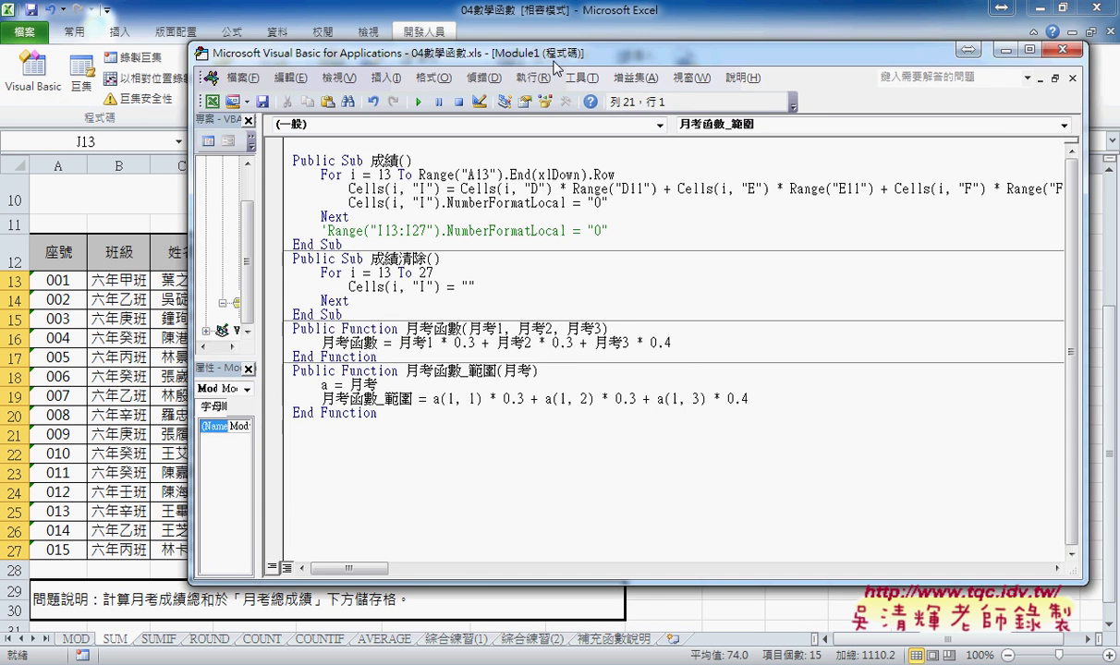
{"action": "left_click", "coordinate": [604, 321]}
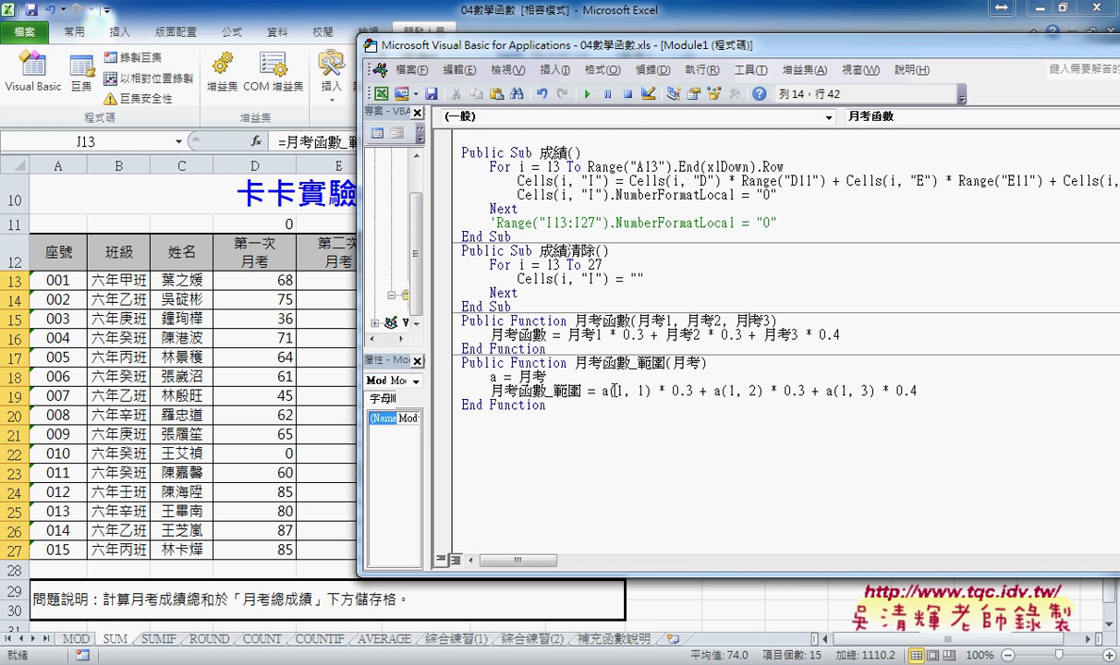
{"action": "left_click_drag", "start_coordinate": [467, 417], "coordinate": [443, 368]}
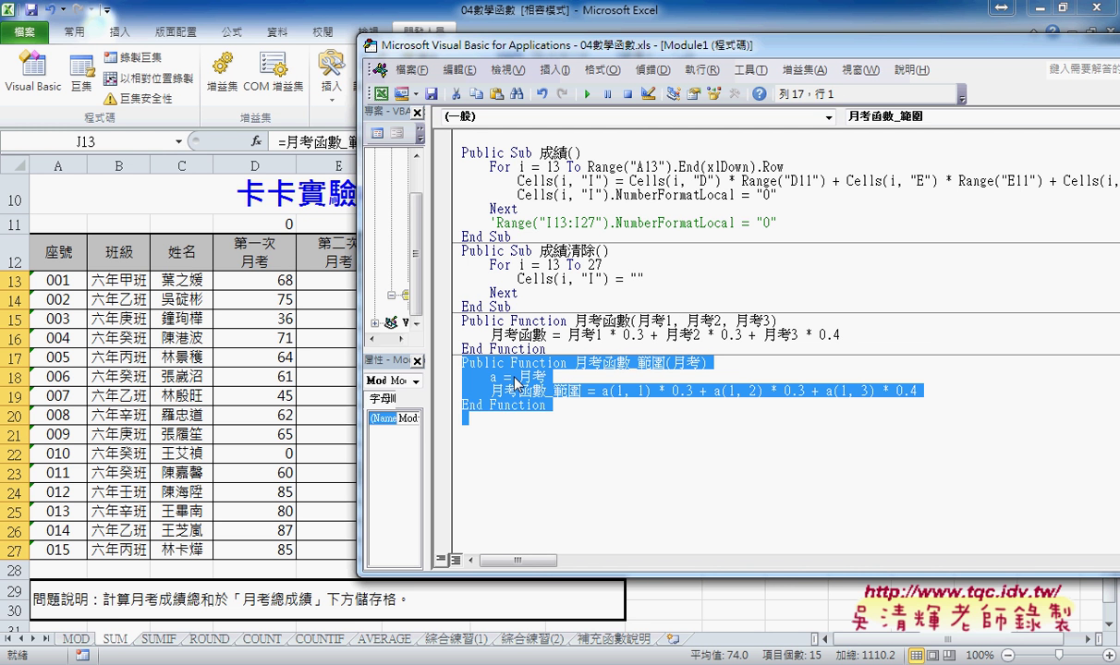
{"action": "key", "text": "Delete"}
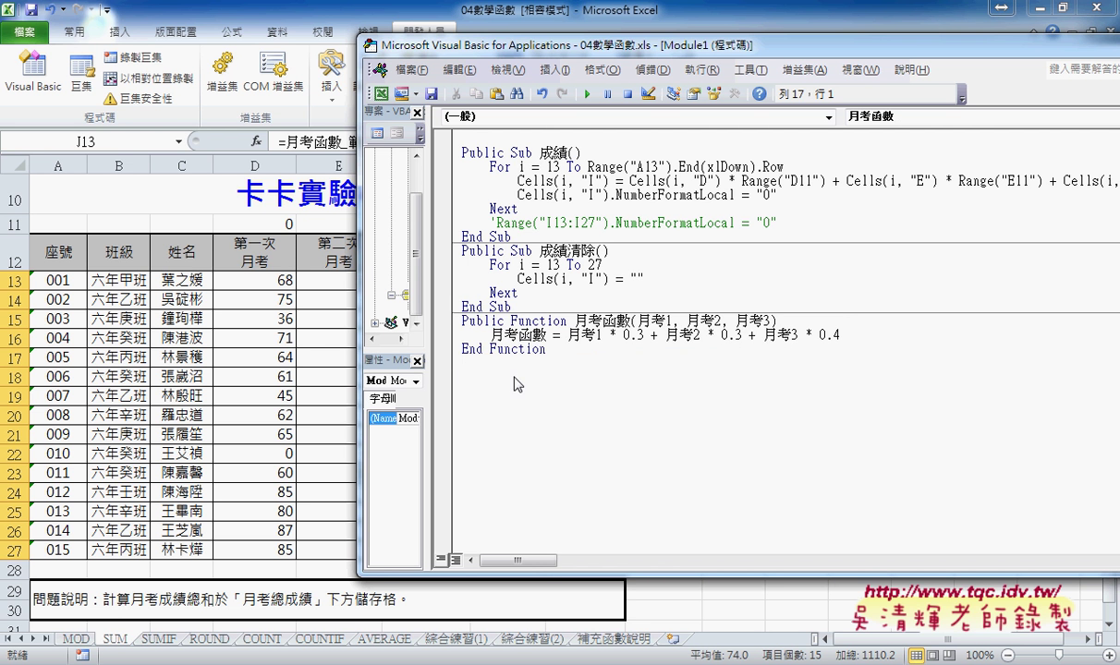
Paste a duplicate of the 月考函數 function below the original's End Function.
{"action": "left_click", "coordinate": [553, 354]}
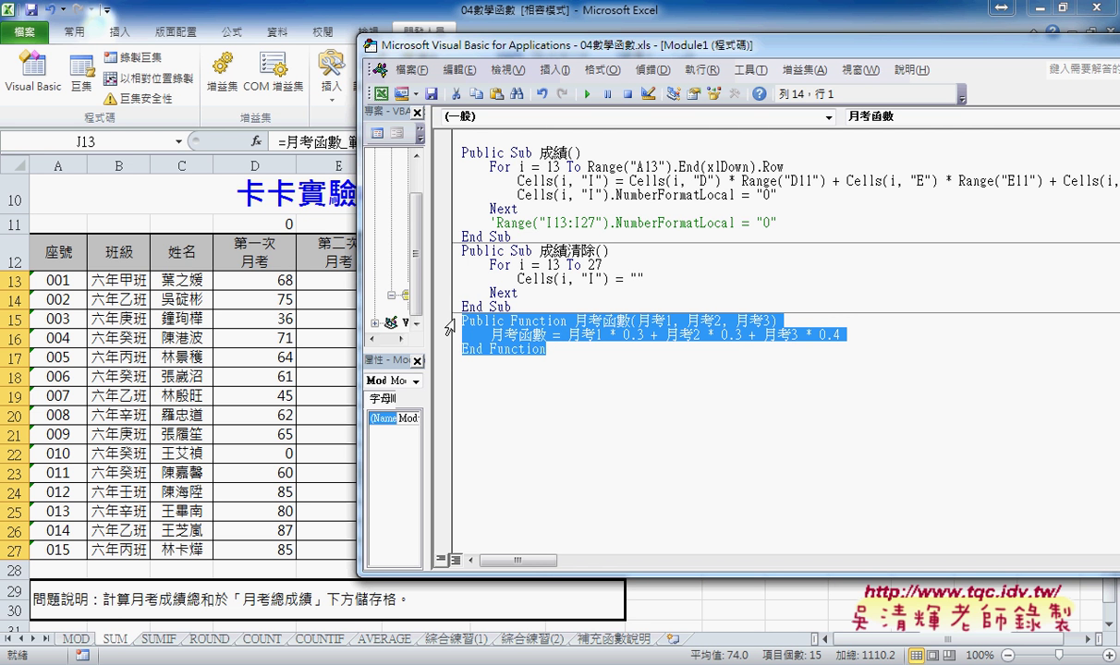
{"action": "left_click", "coordinate": [476, 372]}
{"action": "type", "text": "Public Function 月考函數(月考1, 月考2, 月考3)     月考函數 = 月考1 * 0.3 + 月考2 * 0.3 + 月考3 * 0.4 End Function"}
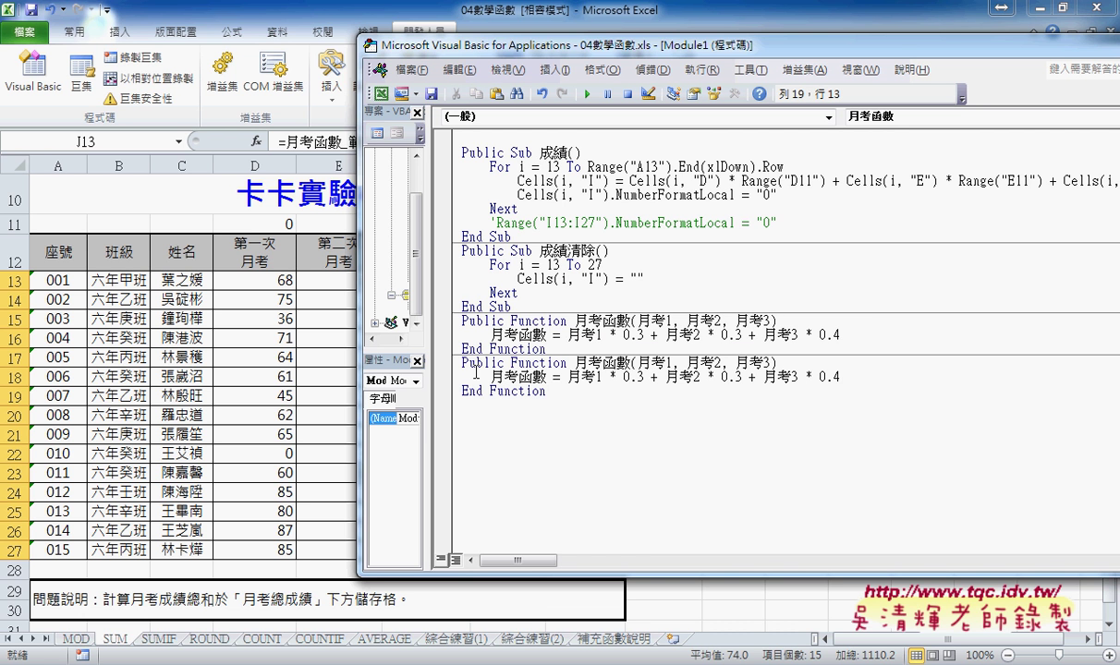